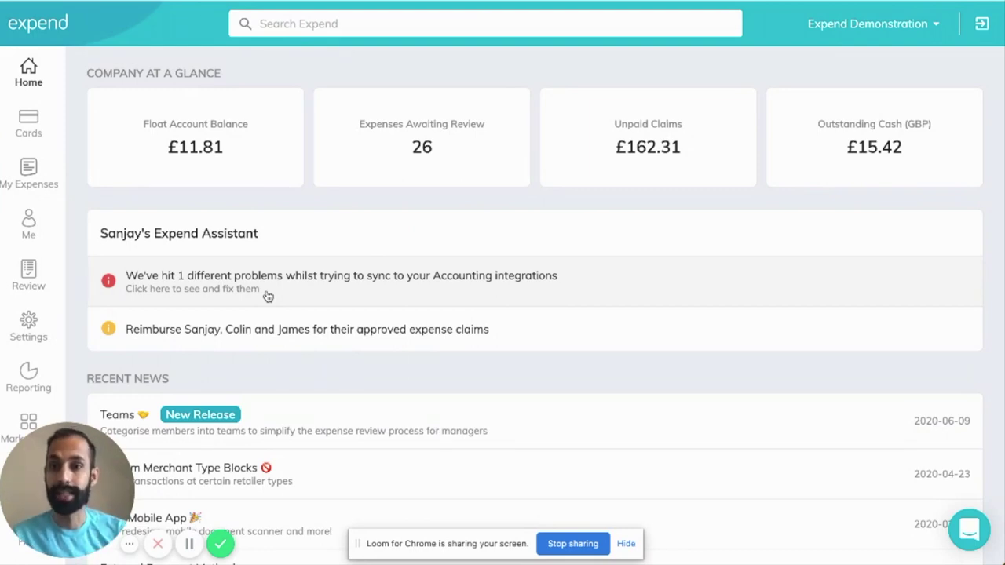
# Open the Team Management page in the company settings
pyautogui.click(41, 330)
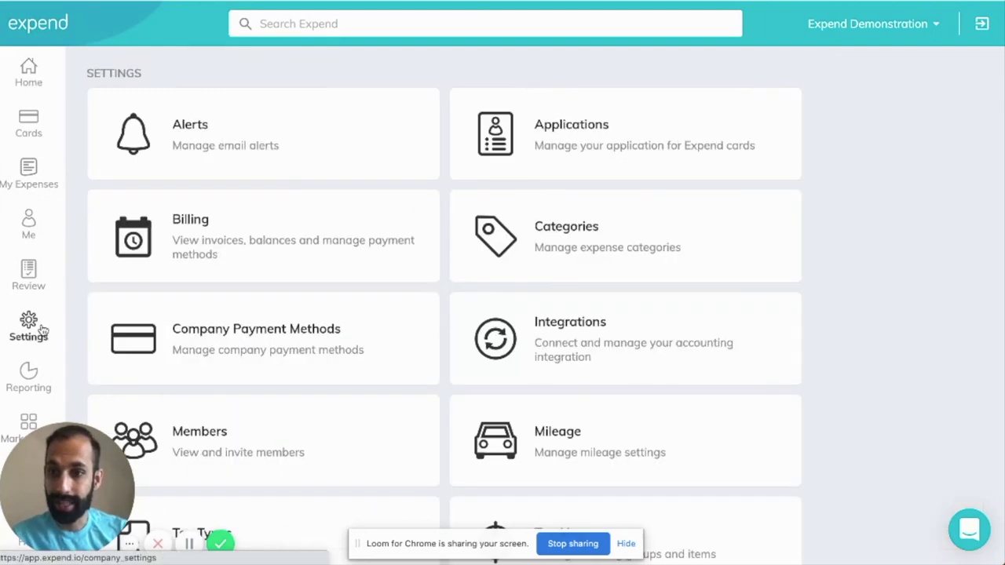
pyautogui.scroll(-4, 753, 419)
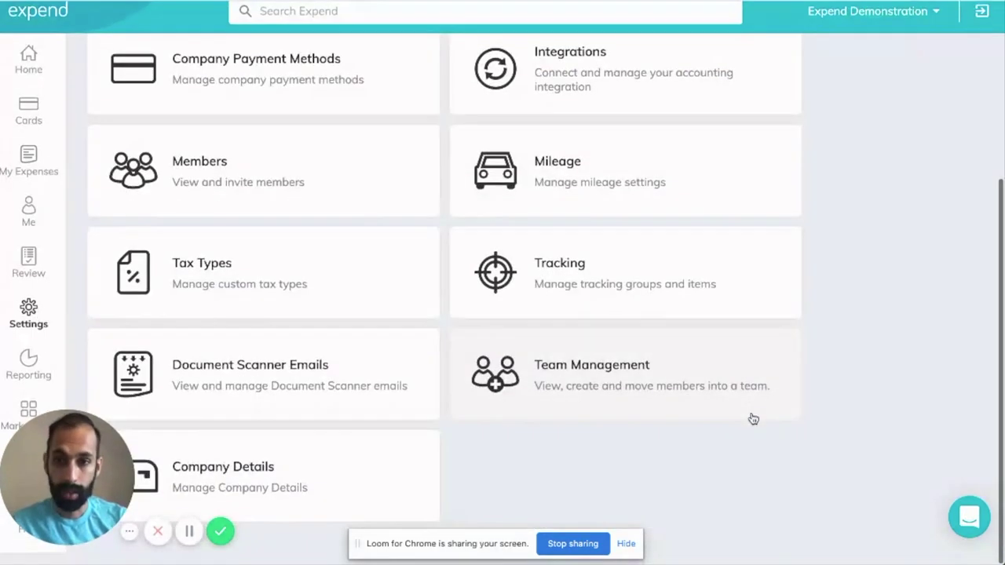
pyautogui.scroll(3, 461, 312)
pyautogui.scroll(-2, 462, 313)
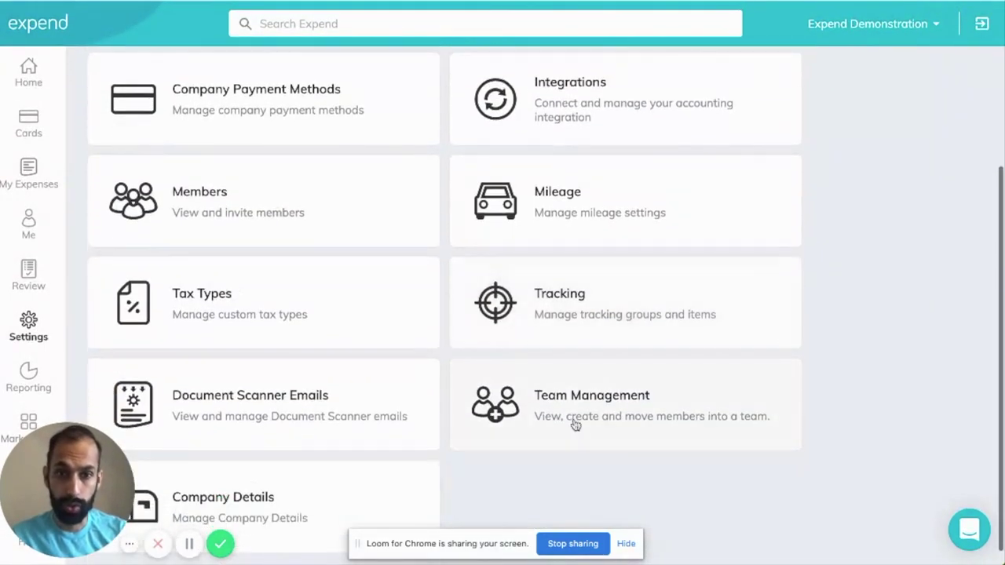
pyautogui.click(574, 424)
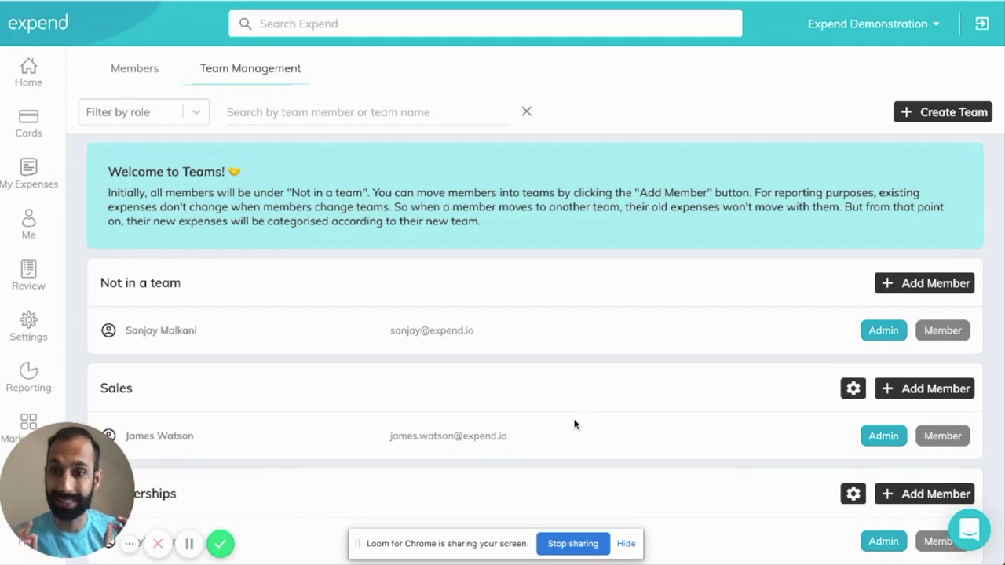
# Create a new team named Finance
pyautogui.scroll(-1, 640, 343)
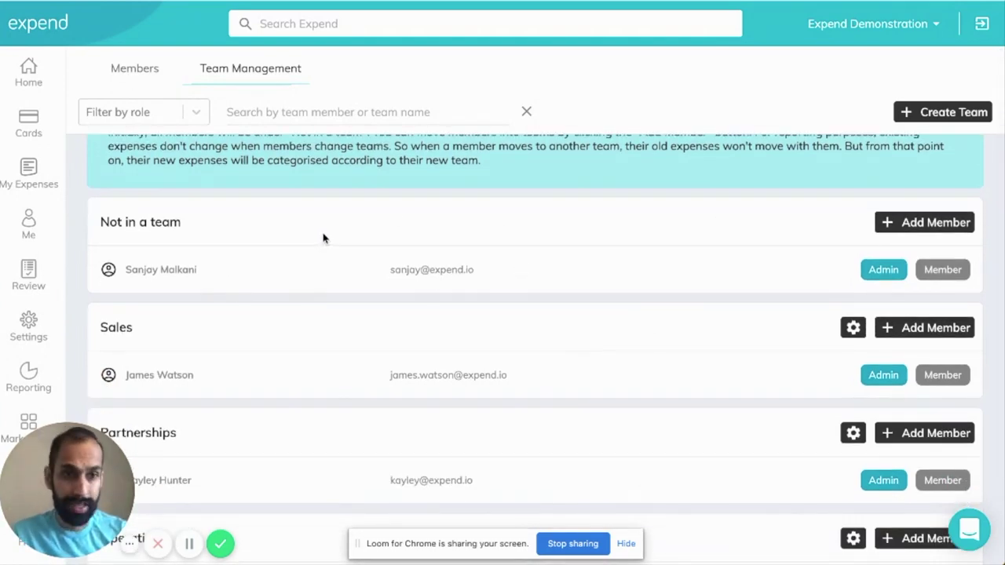
pyautogui.scroll(1, 590, 341)
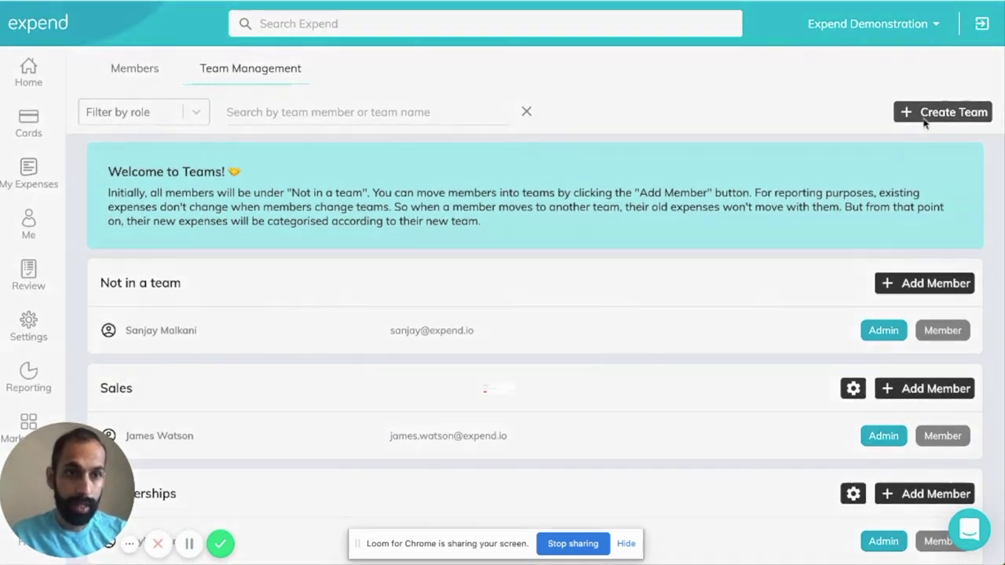
pyautogui.click(924, 121)
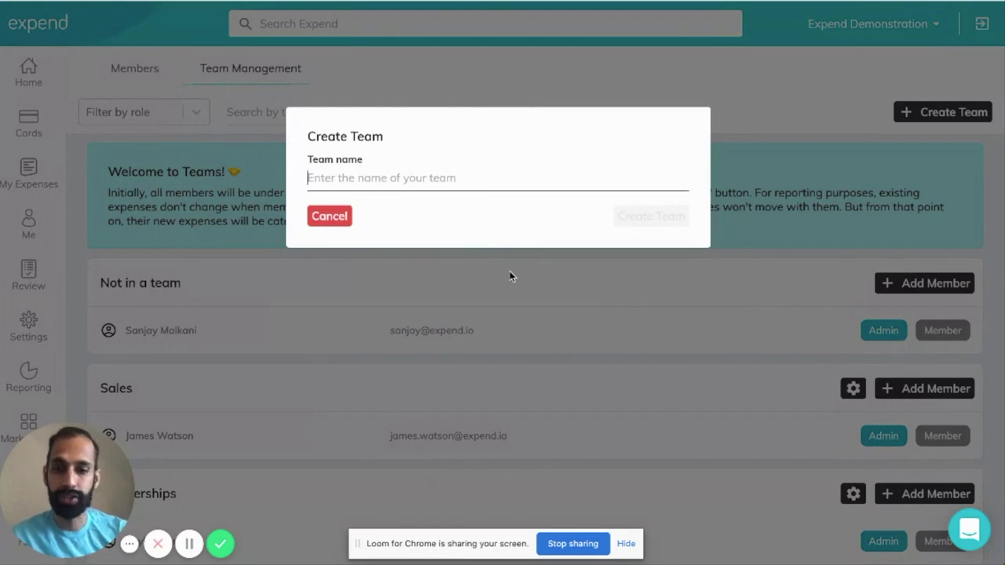
pyautogui.write('Finance')
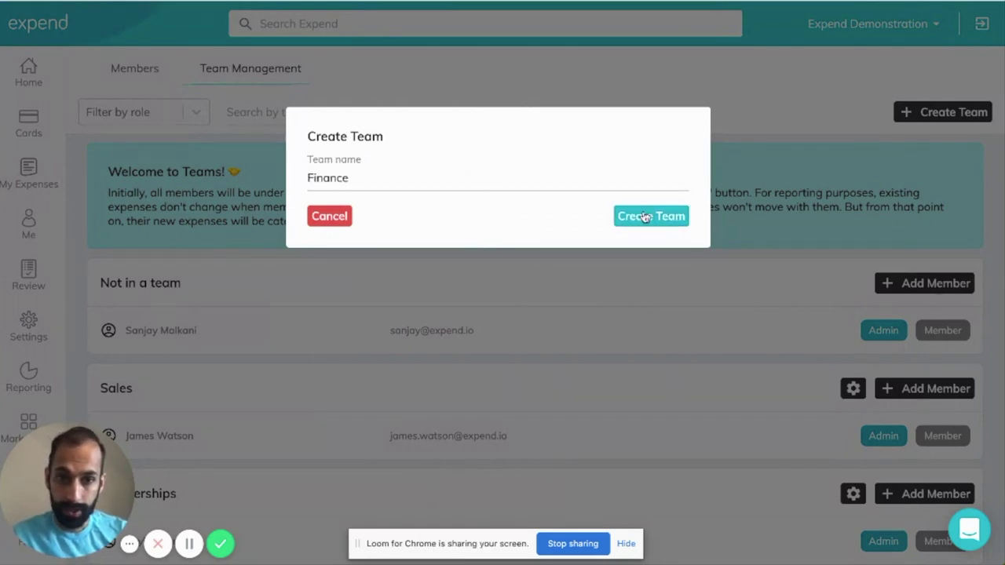
pyautogui.click(646, 216)
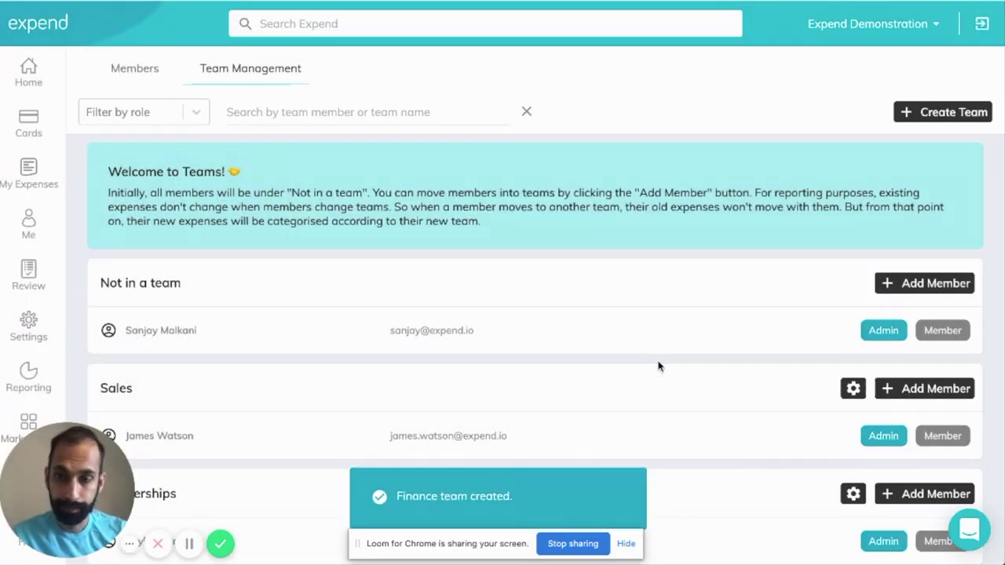
# Add the member who is not in a team to the Finance team and confirm the move
pyautogui.scroll(-2, 658, 366)
pyautogui.scroll(-2, 658, 366)
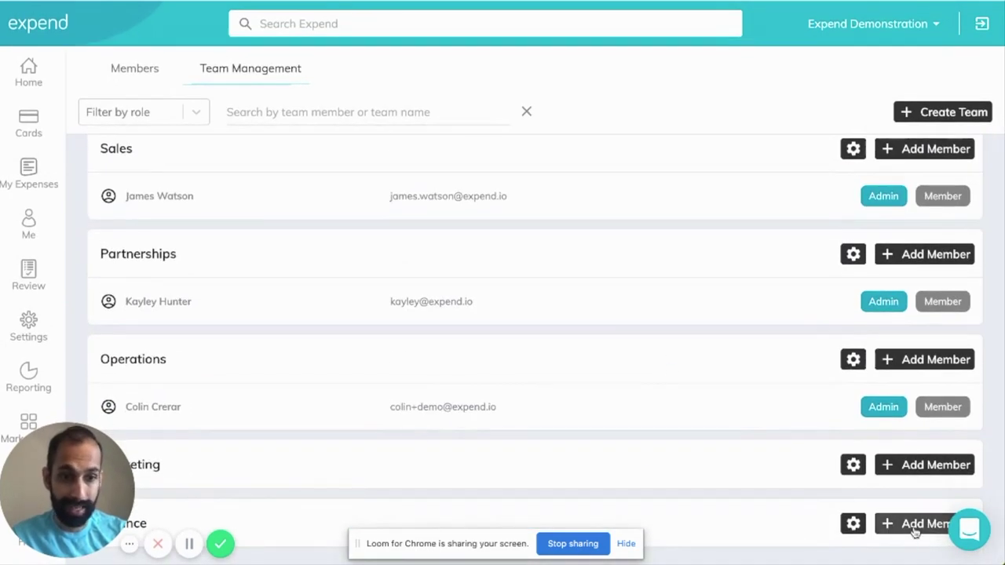
pyautogui.click(915, 531)
pyautogui.click(496, 182)
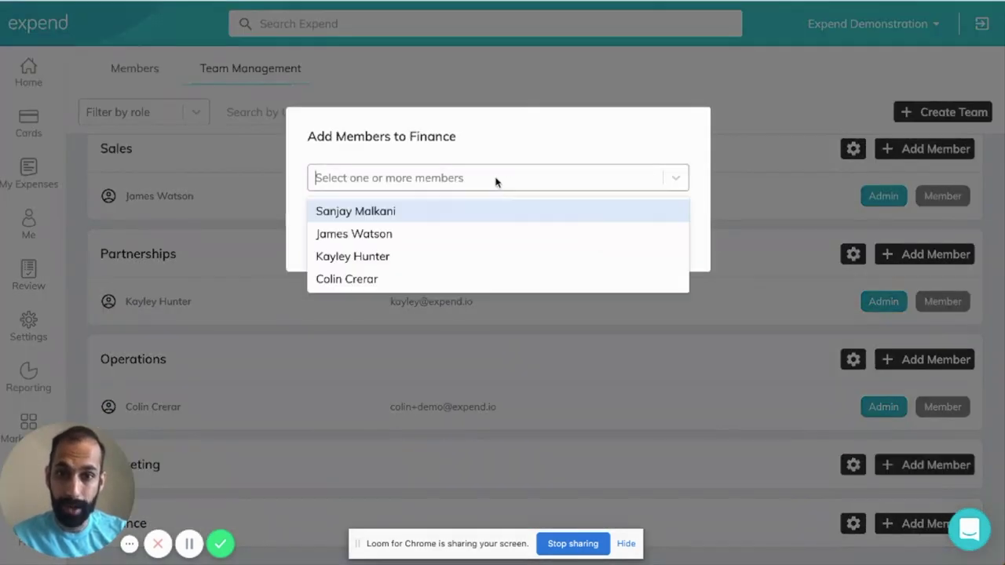
pyautogui.click(453, 209)
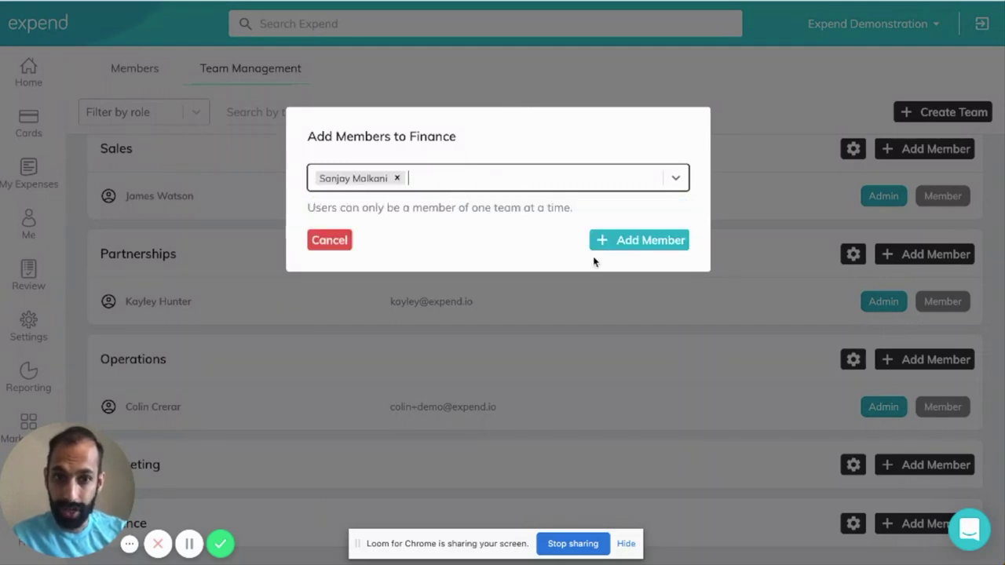
pyautogui.click(613, 241)
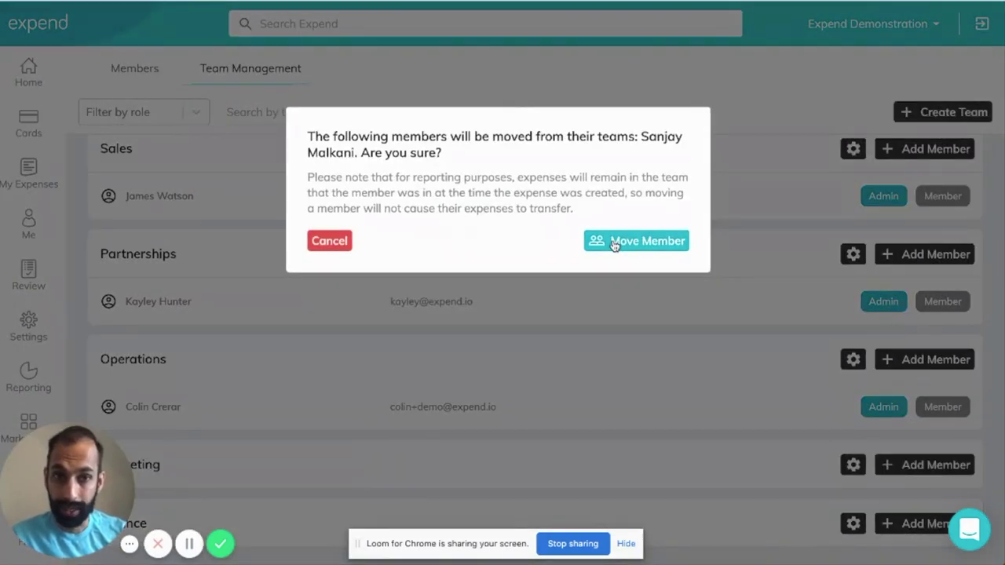
pyautogui.click(614, 241)
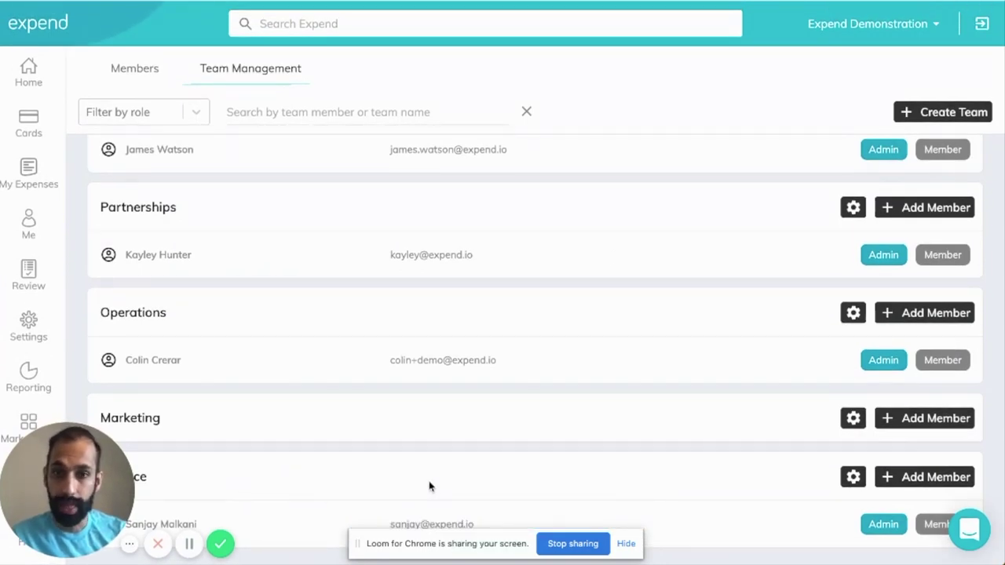
# Assign the Operations team's member as team reviewer for the Sales team and save the team settings
pyautogui.scroll(3, 429, 486)
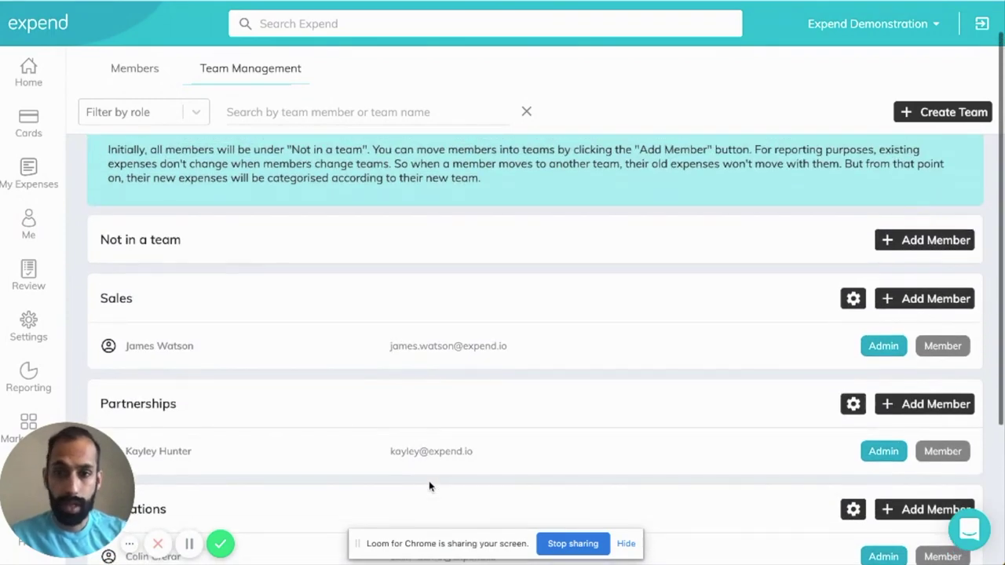
pyautogui.scroll(-1, 429, 487)
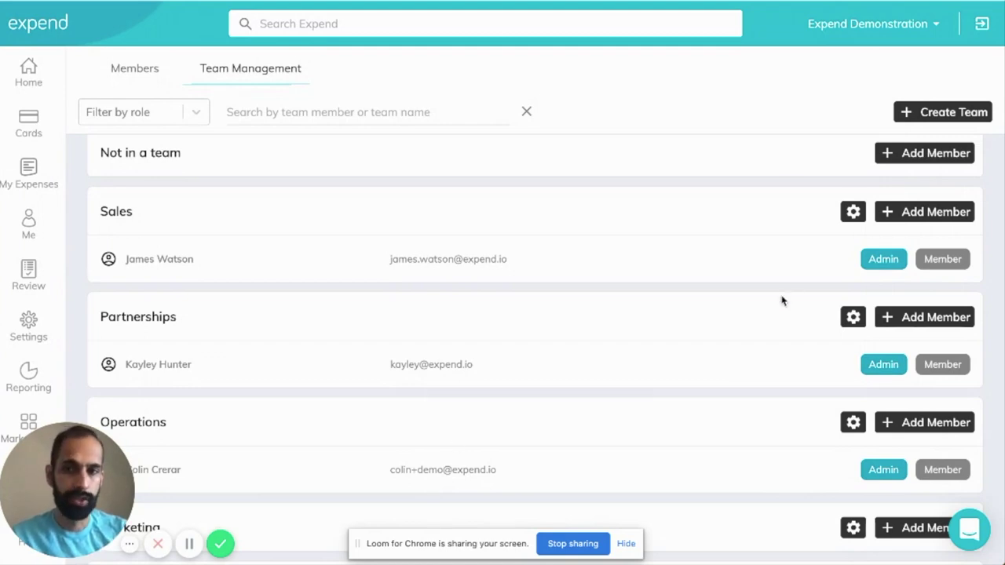
pyautogui.click(851, 212)
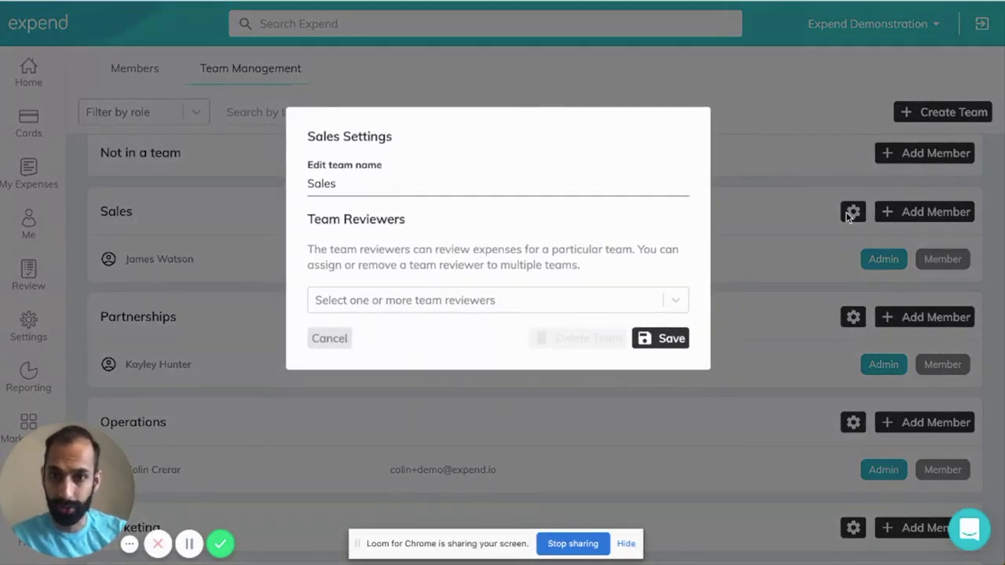
pyautogui.click(377, 308)
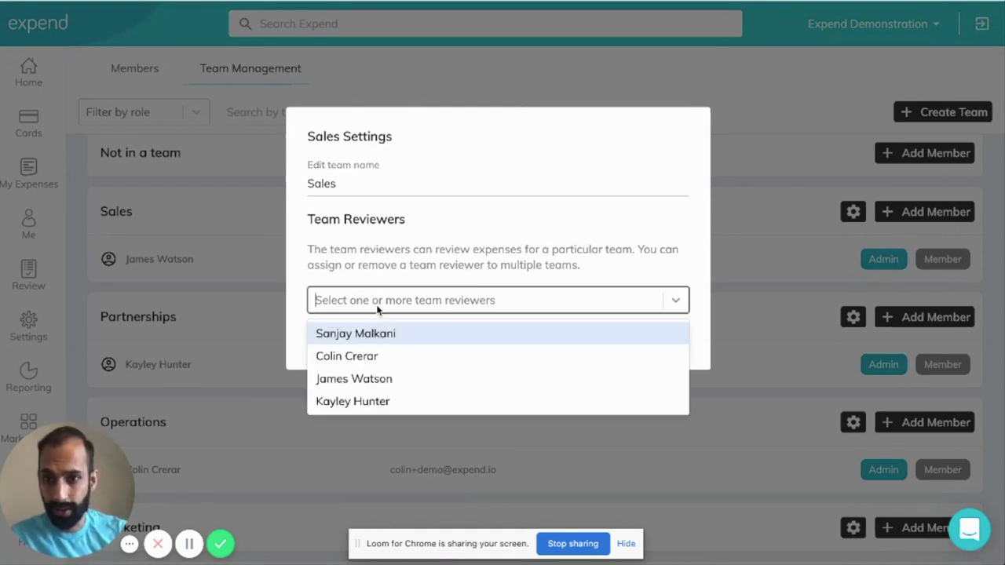
pyautogui.click(360, 360)
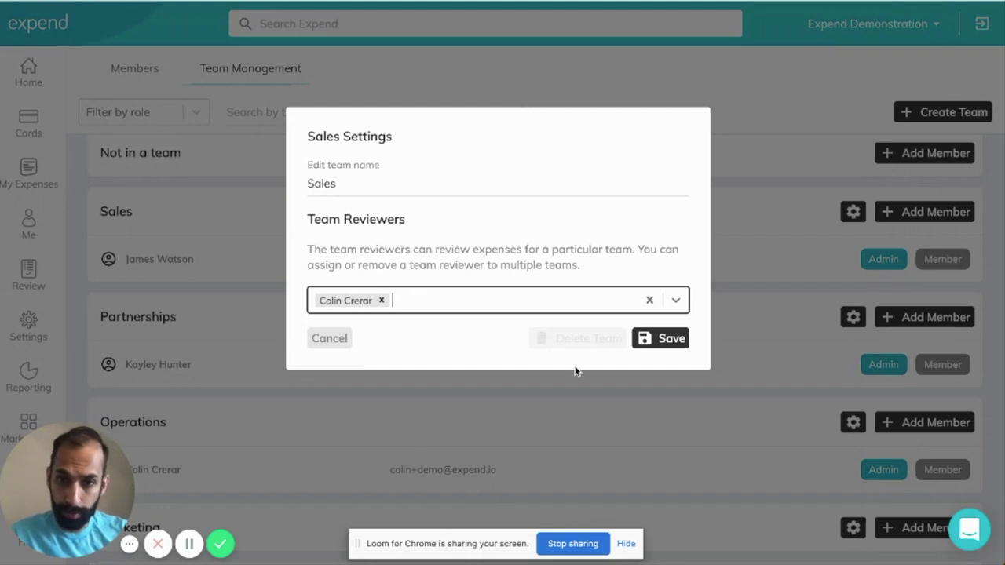
pyautogui.click(653, 353)
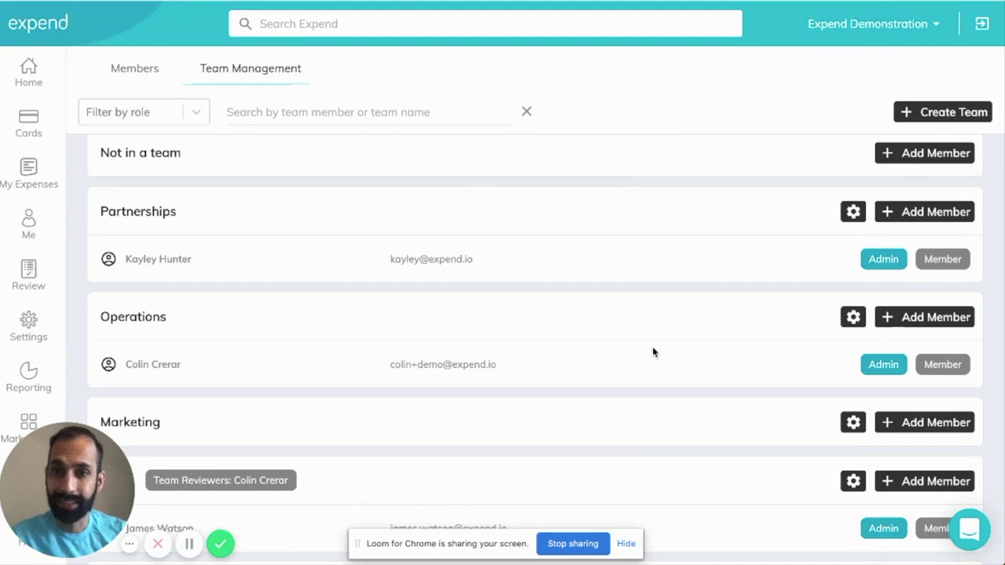
pyautogui.scroll(-3, 654, 352)
pyautogui.scroll(-1, 654, 353)
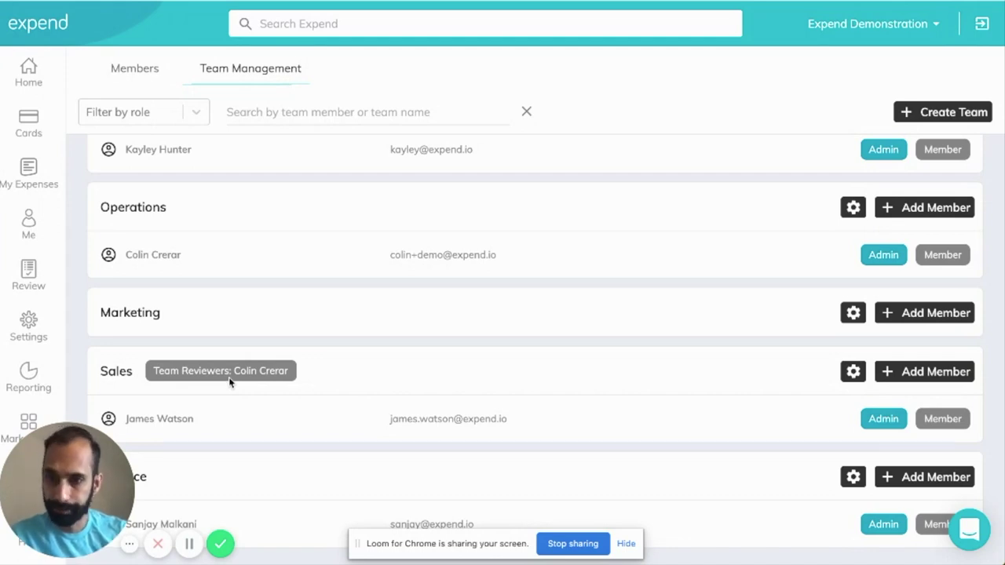
# Open the expense review page and examine the teams offered for filtering expenses
pyautogui.click(44, 271)
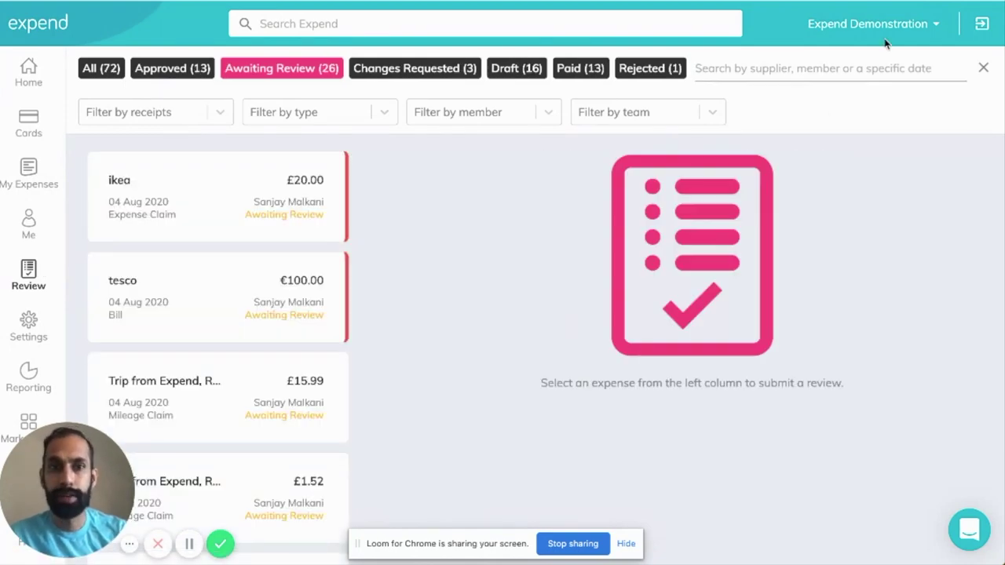
pyautogui.click(657, 110)
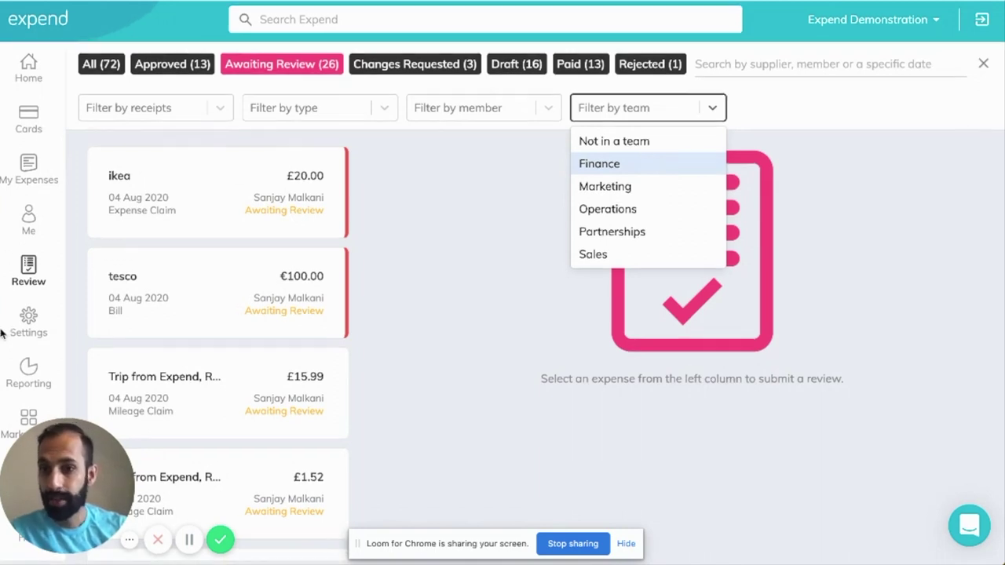
# Open the Expend help centre and its support chat
pyautogui.moveTo(15, 487); pyautogui.dragTo(109, 436)
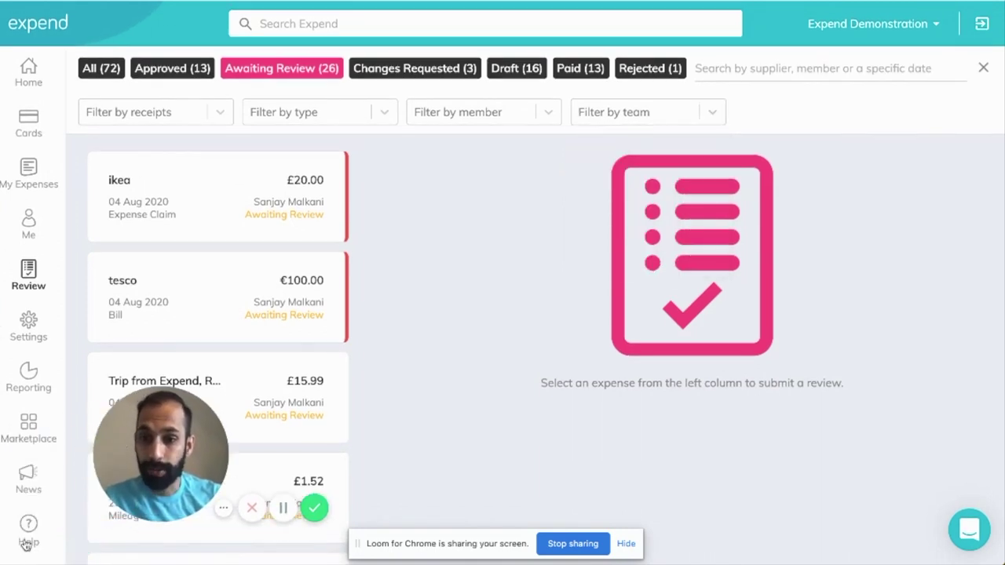
pyautogui.click(25, 544)
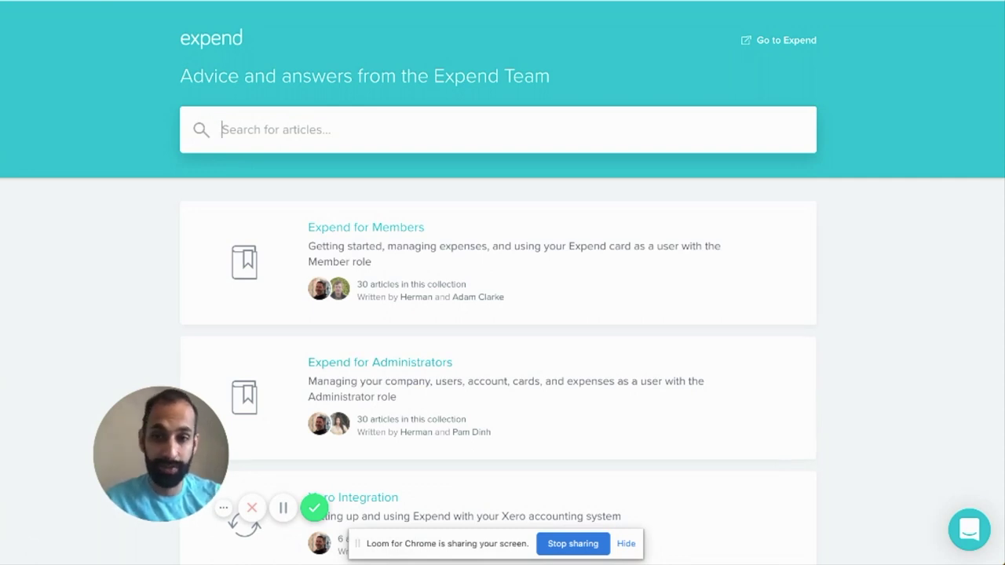
pyautogui.click(970, 520)
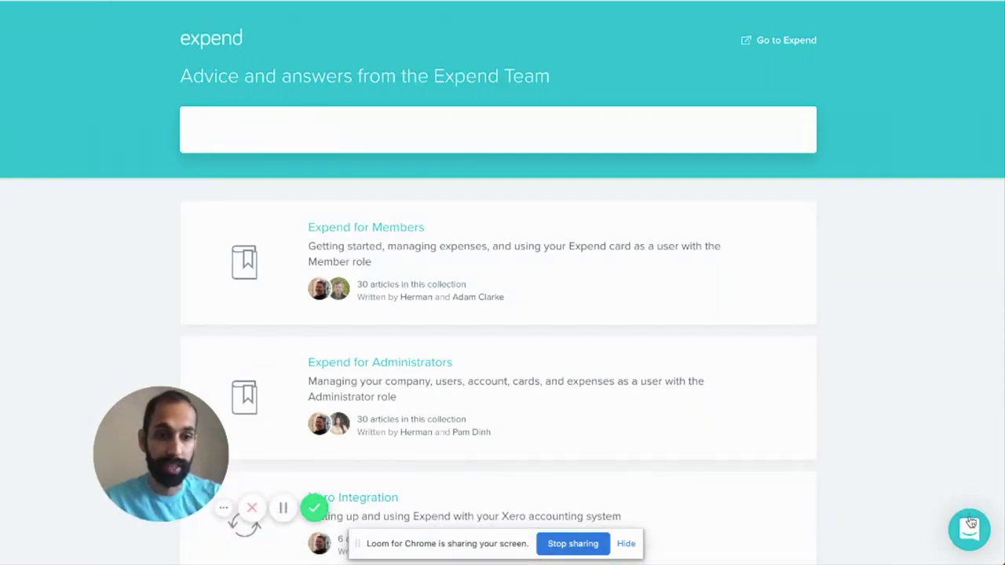